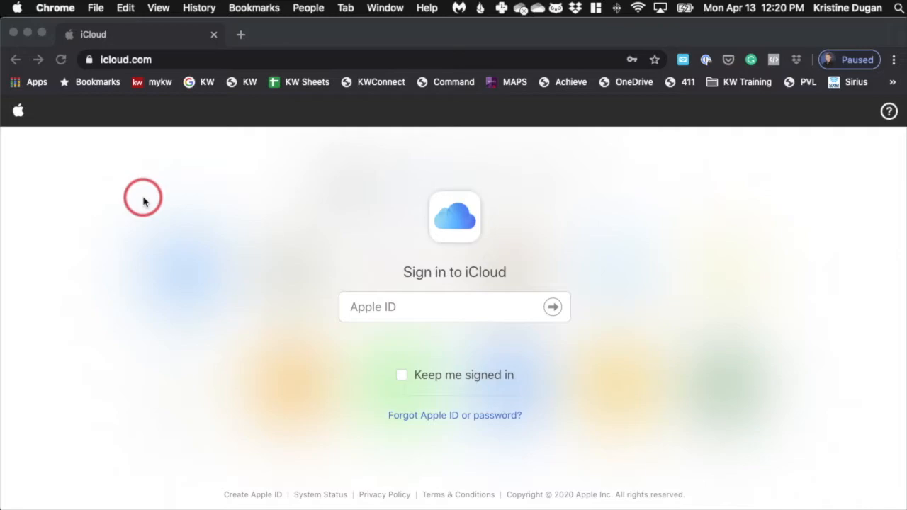
# Sign in to iCloud by filling in the saved Gmail-based Apple ID and its account password
pyautogui.click(372, 312)
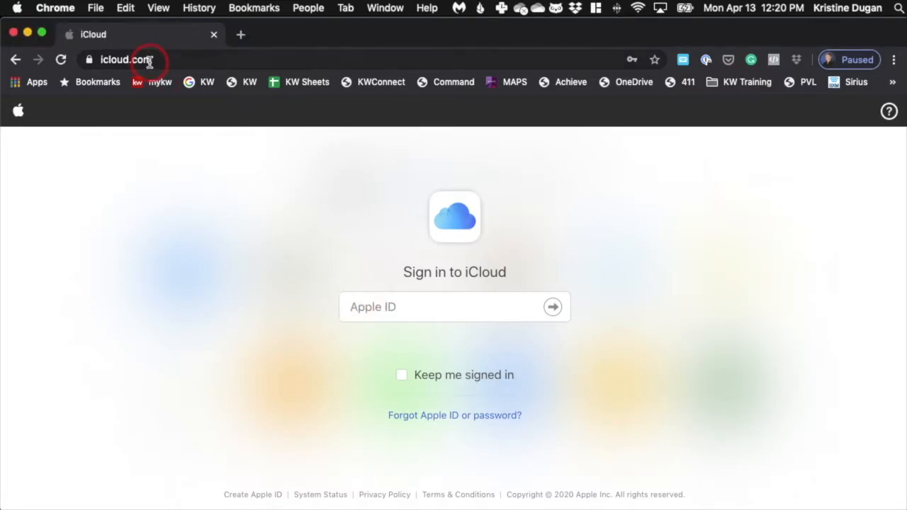
pyautogui.click(368, 307)
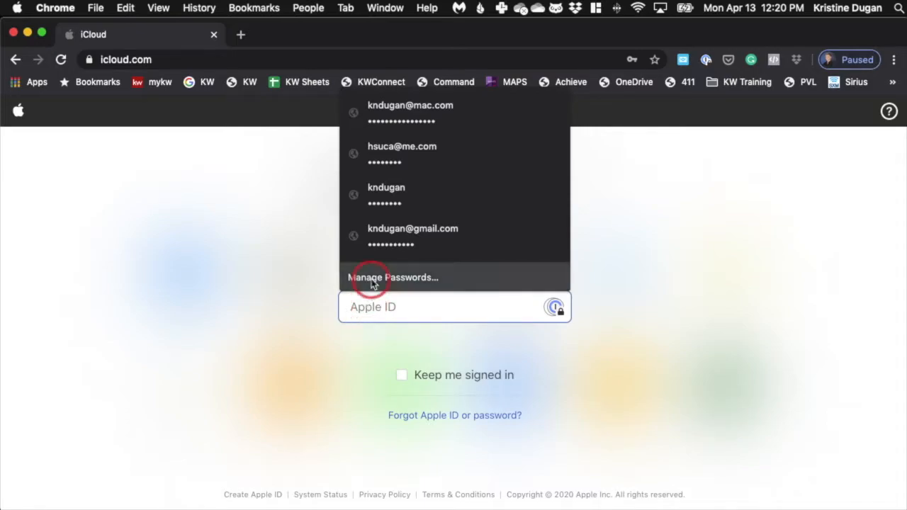
pyautogui.click(394, 231)
pyautogui.press('Return')
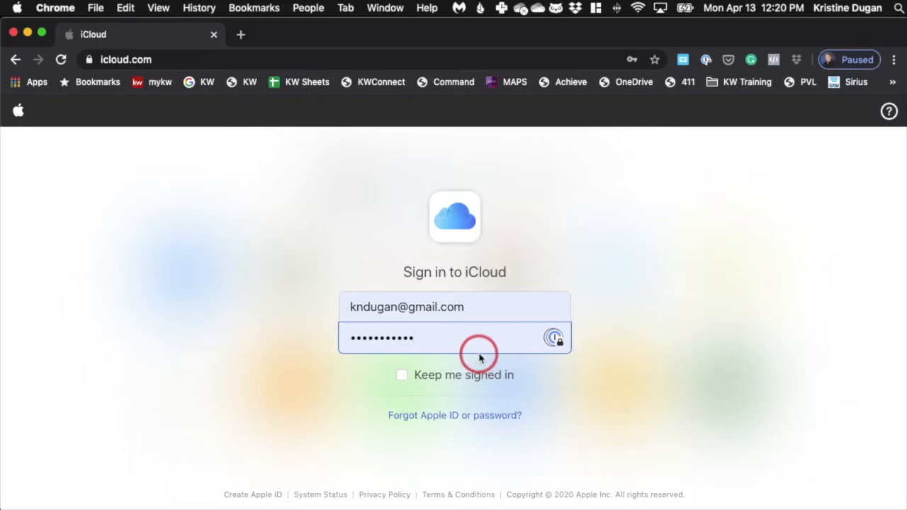
pyautogui.press('Return')
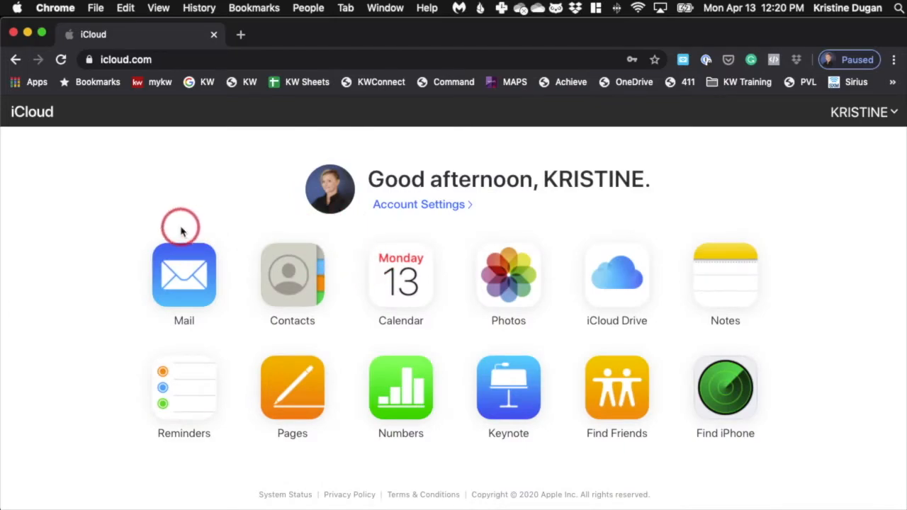
# Download the 1:34 home listing video from the April 2020 moments in iCloud Photos
pyautogui.click(509, 280)
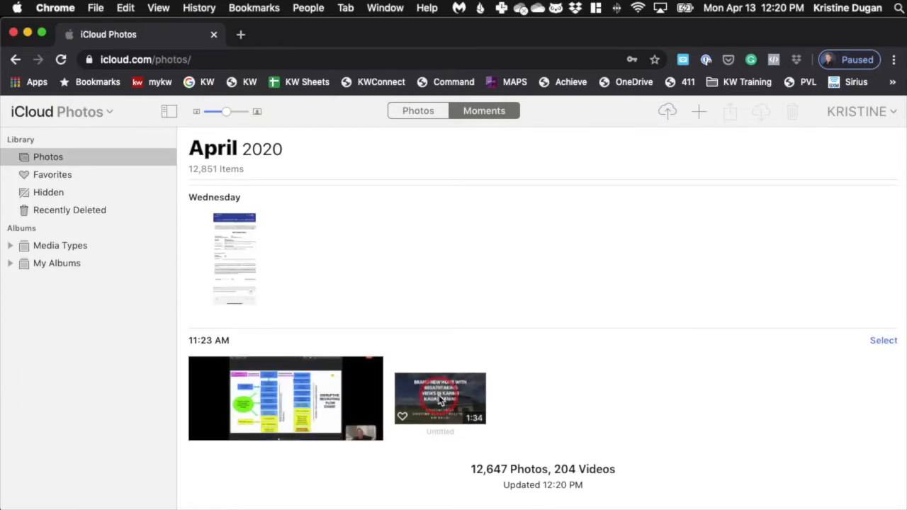
pyautogui.click(440, 400)
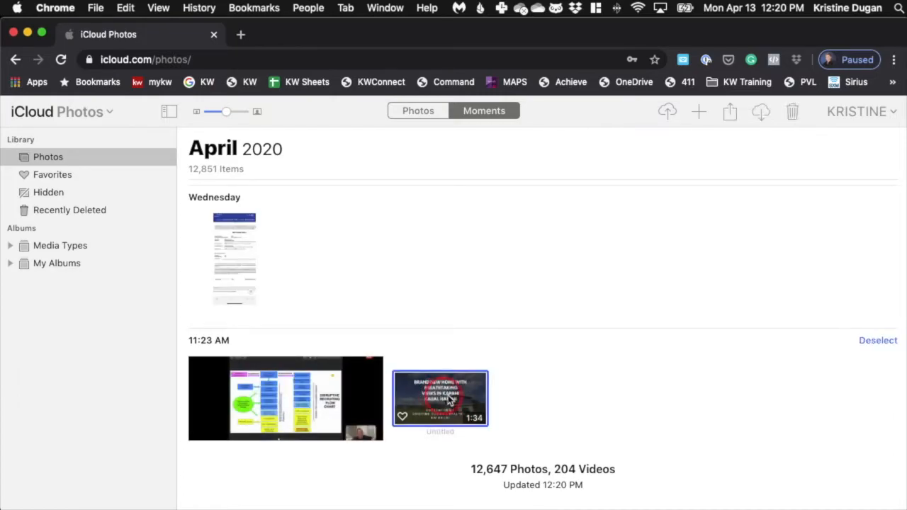
pyautogui.click(762, 115)
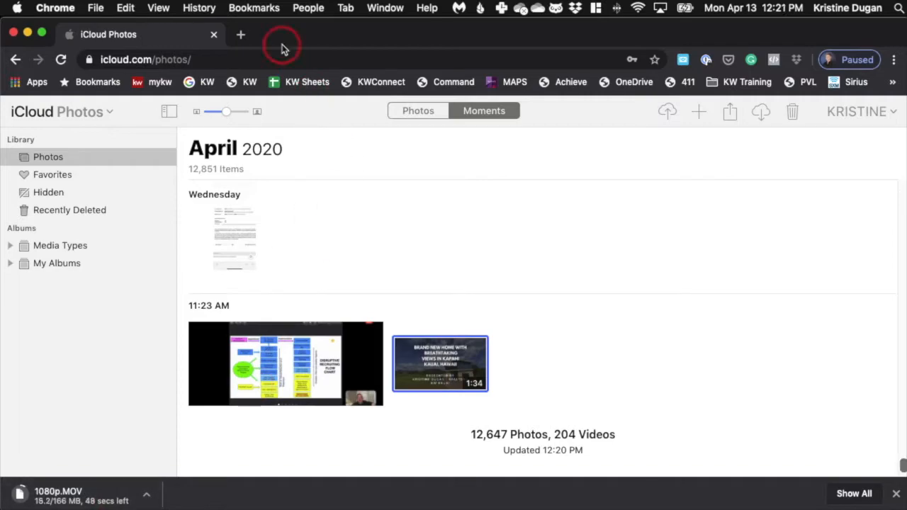
# Open youtube.com in a new browser tab
pyautogui.click(241, 36)
pyautogui.write('youtube.com')
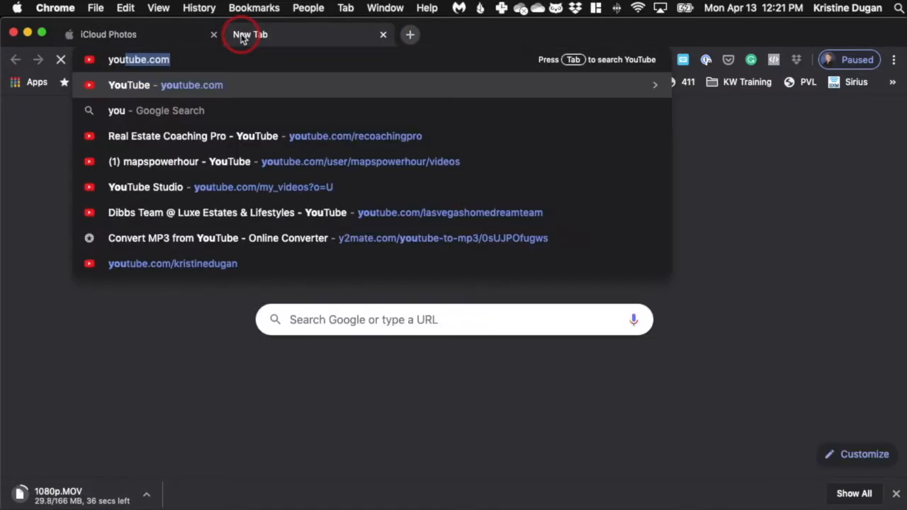
pyautogui.press('Return')
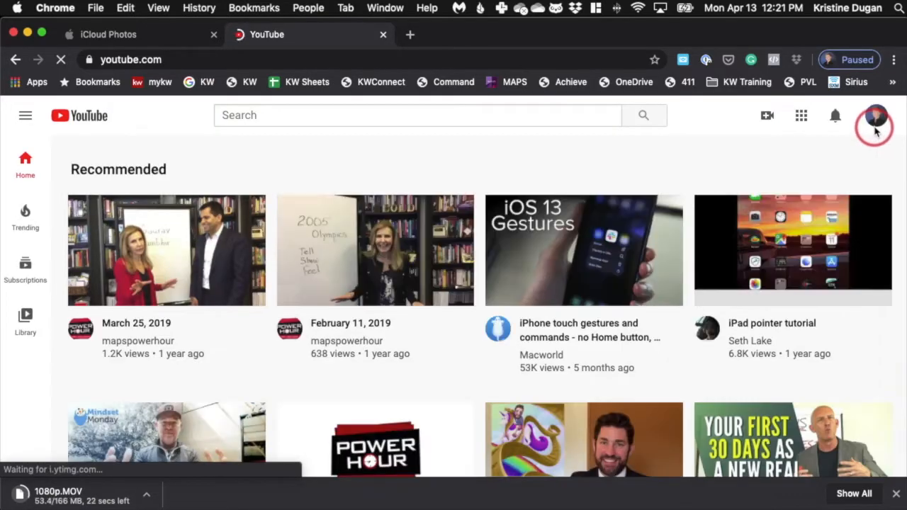
# Check which account is signed in to YouTube and review the available video creation options
pyautogui.click(879, 116)
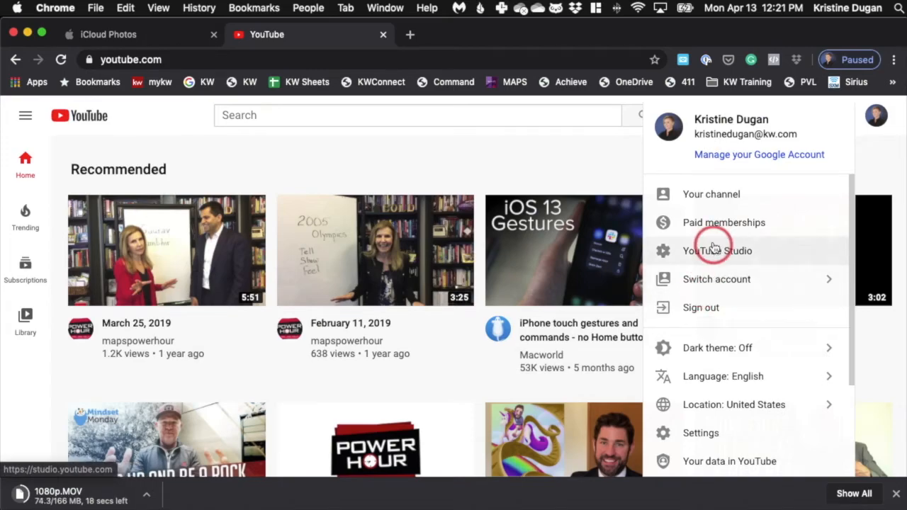
pyautogui.click(622, 159)
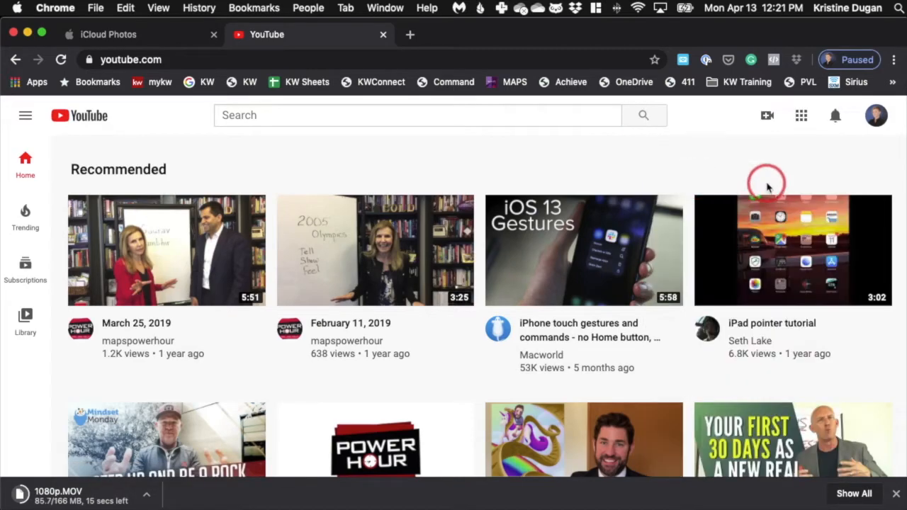
pyautogui.click(768, 117)
pyautogui.click(818, 162)
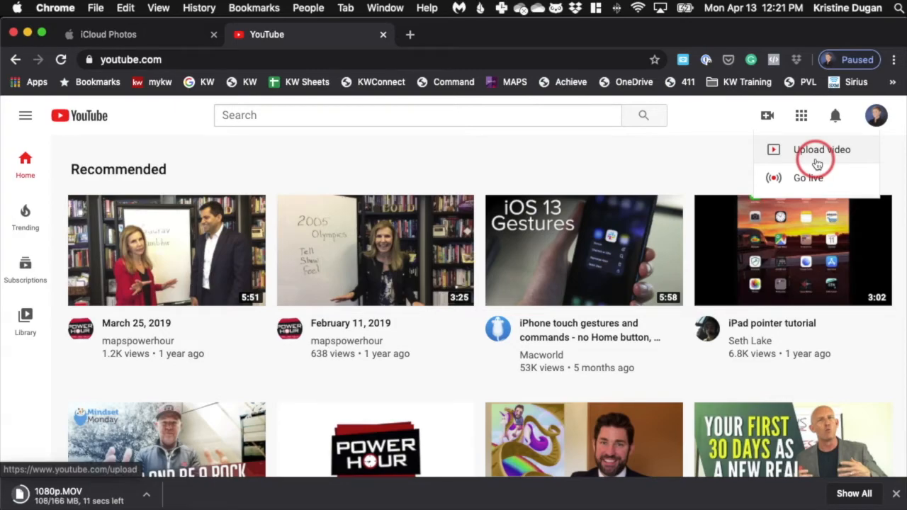
pyautogui.click(877, 117)
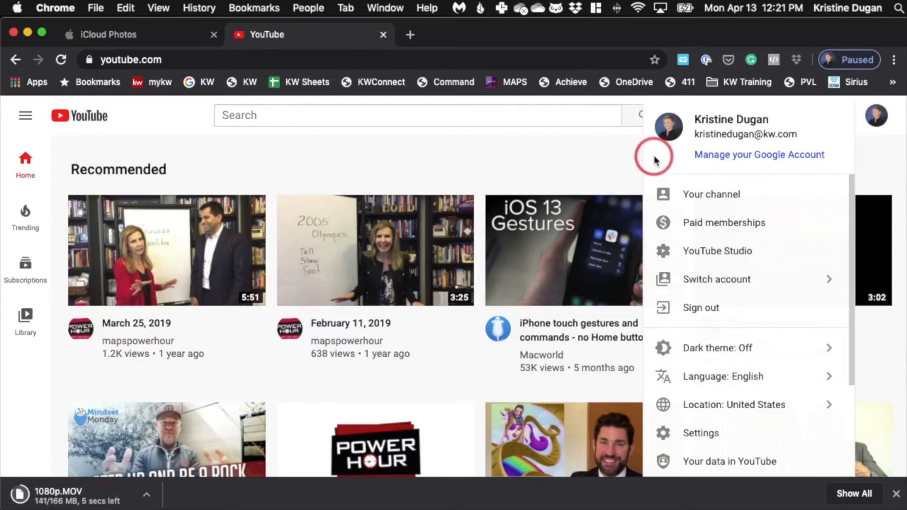
pyautogui.click(587, 148)
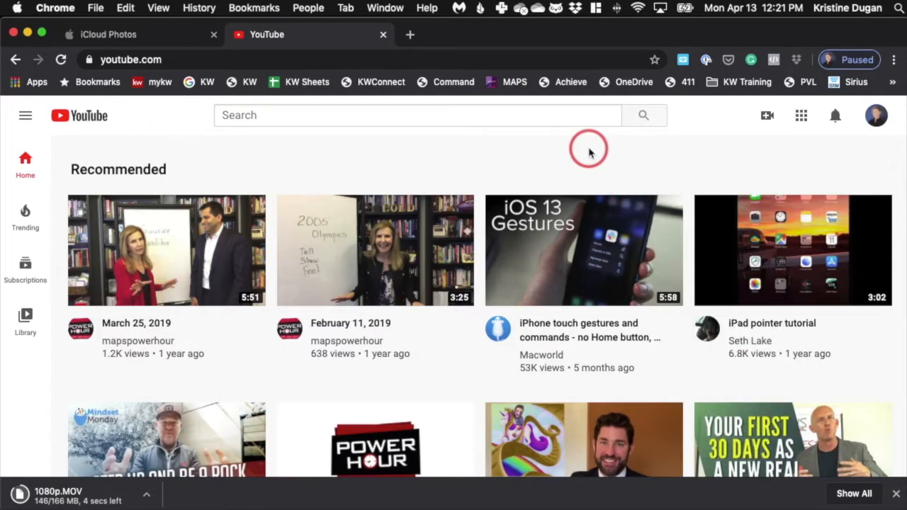
pyautogui.click(767, 115)
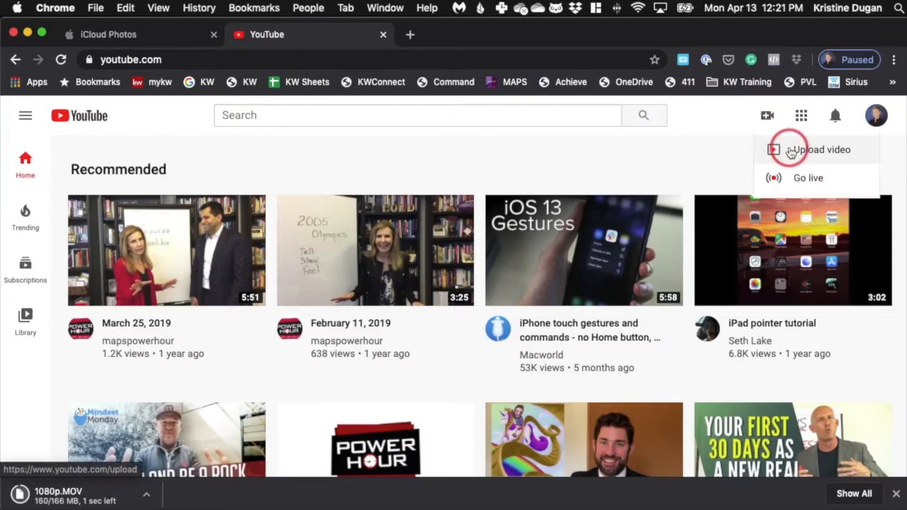
pyautogui.click(882, 113)
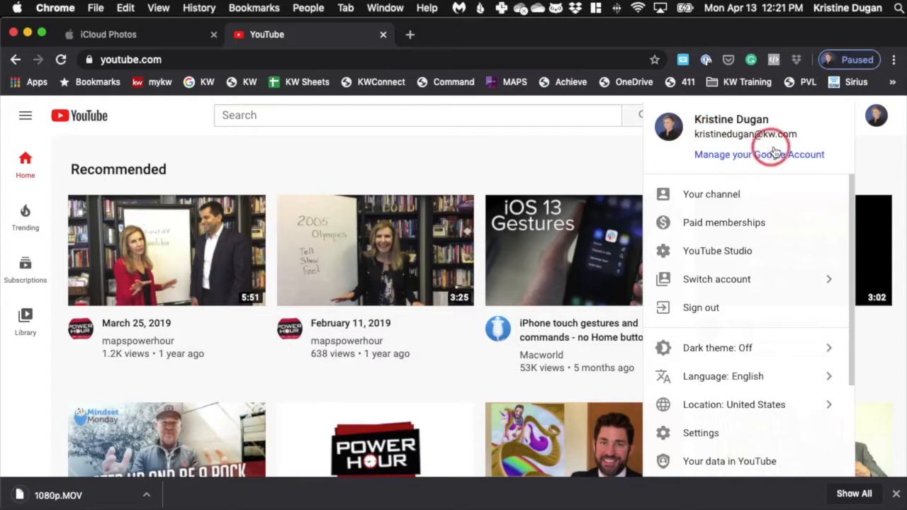
pyautogui.click(561, 160)
# Upload 1080p.MOV to YouTube and title it "Welcome Home to", the property's street address, and "| Heavenly Living in Kauai, Hawaii"
pyautogui.click(768, 115)
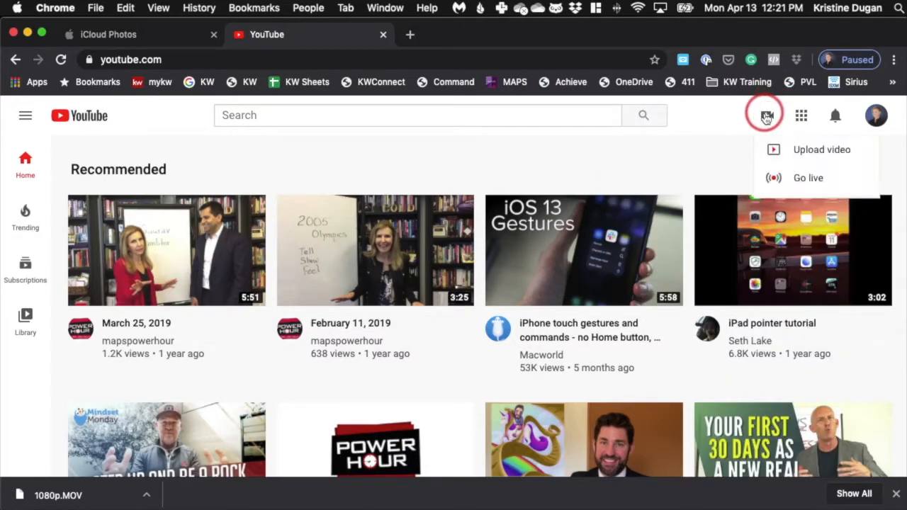
pyautogui.click(814, 149)
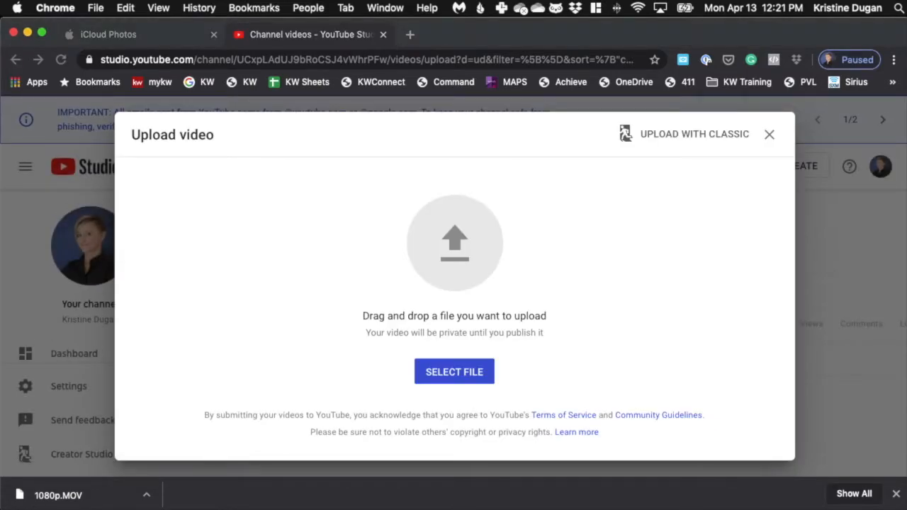
pyautogui.moveTo(365, 380); pyautogui.dragTo(453, 261)
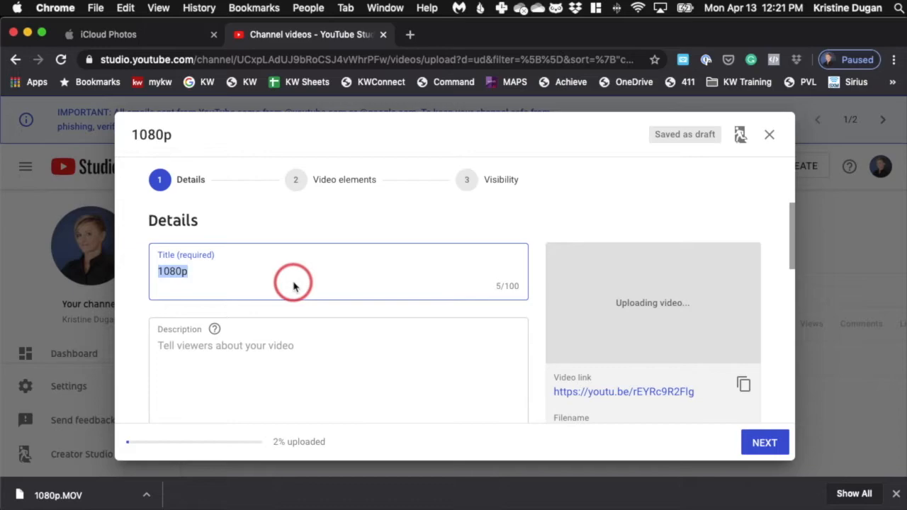
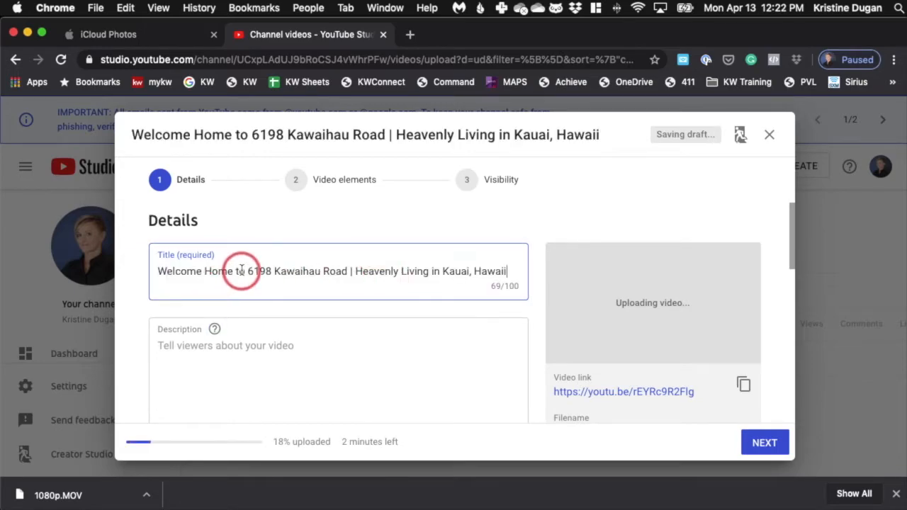
# Try replacing "Welcome Home to" at the start of the video title with "Home for Sale"
pyautogui.moveTo(244, 272); pyautogui.dragTo(150, 270)
pyautogui.write('F')
pyautogui.press('BackSpace')
pyautogui.write('Home for Sale')
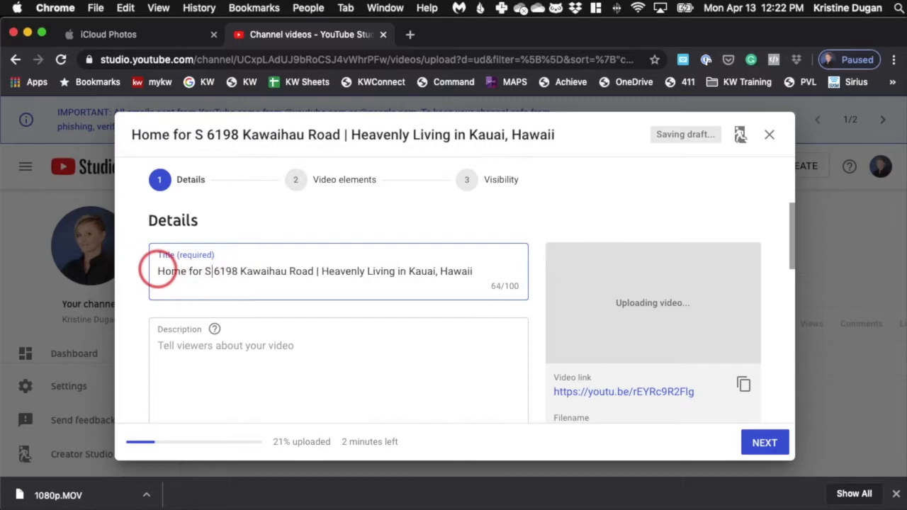
pyautogui.press('BackSpace')
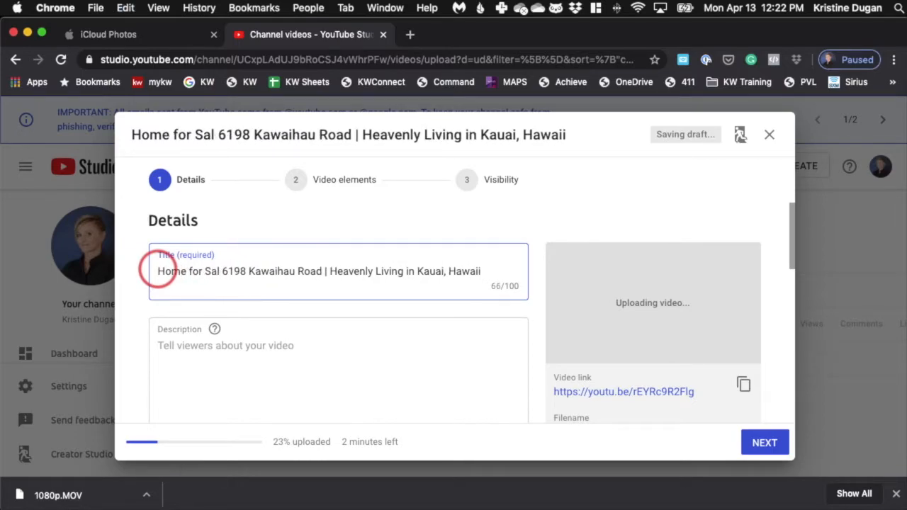
# Replace the wording in front of the street address in the video title with "Welcome Home"
pyautogui.moveTo(157, 271); pyautogui.dragTo(219, 271)
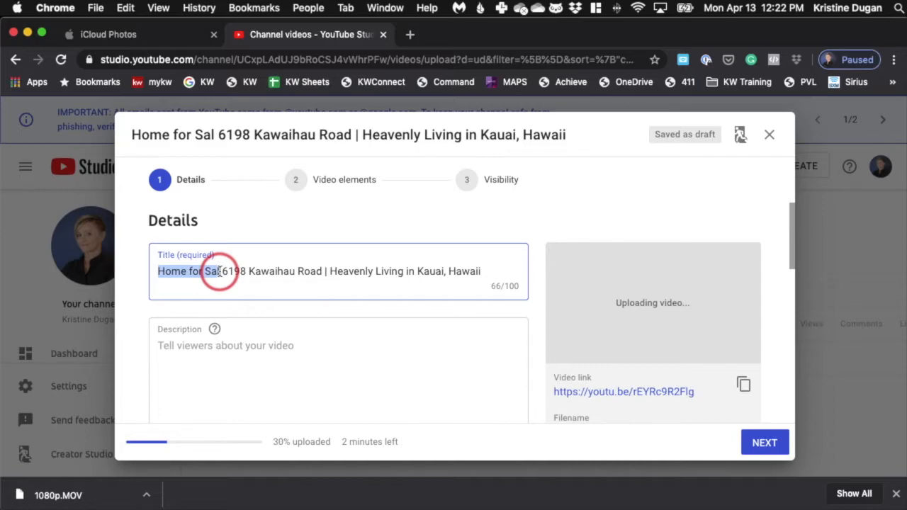
pyautogui.write('Welcome')
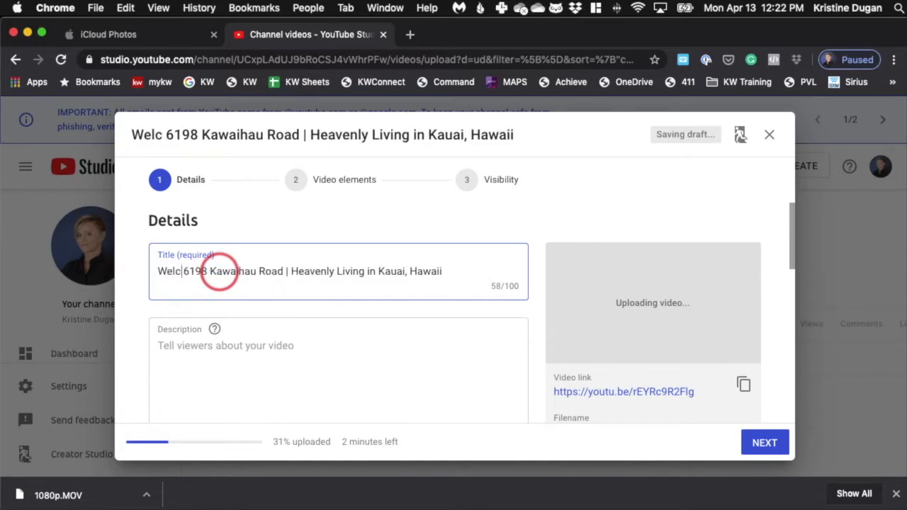
pyautogui.write(' Home')
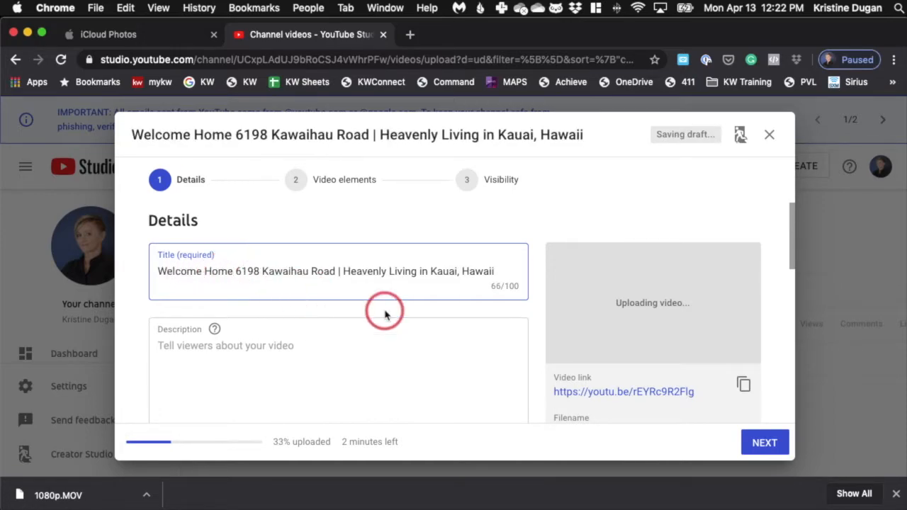
# Set the video description to "Quaint Home in Kapahi Kauai with Gorgeous Mountain Views on 3.5 Acres."
pyautogui.click(268, 358)
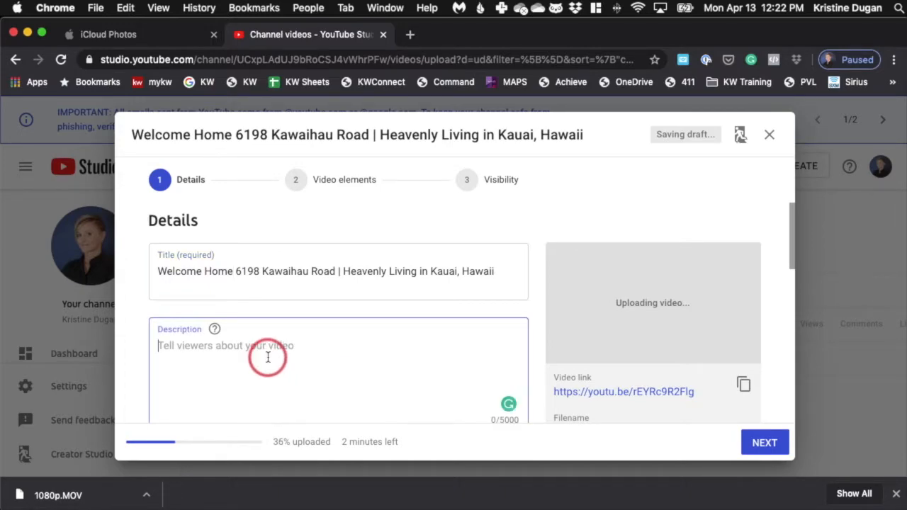
pyautogui.write('Quaint Home for Sale in Kapahi Kauai with Gorgeous Mountain Views on 3.5 Acres.')
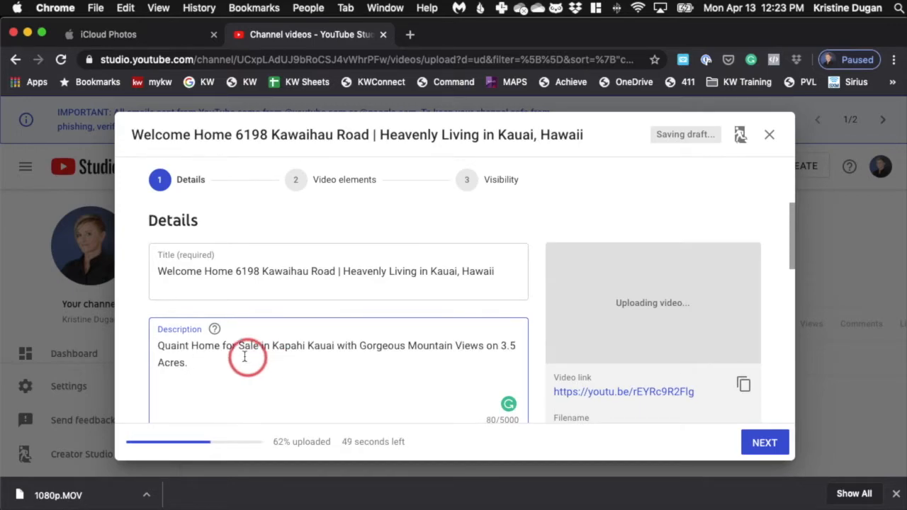
pyautogui.moveTo(222, 347); pyautogui.dragTo(263, 346)
pyautogui.press('BackSpace')
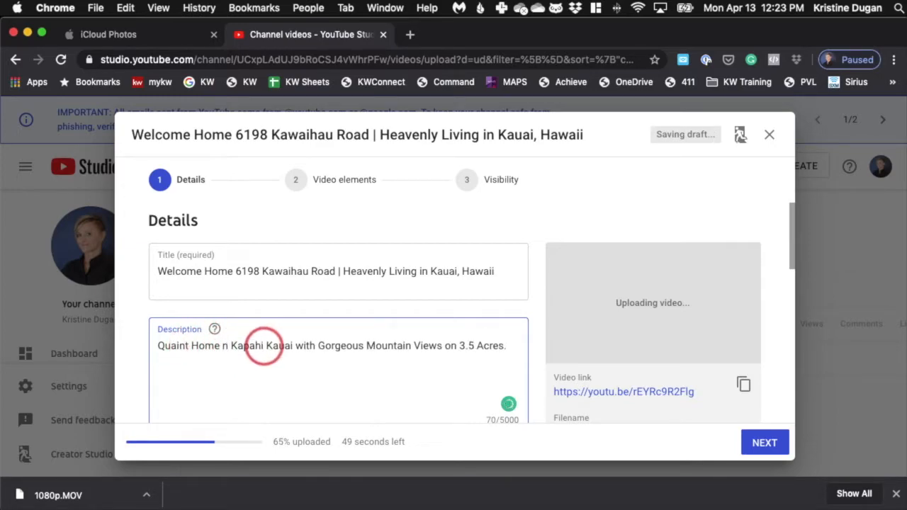
pyautogui.write('i')
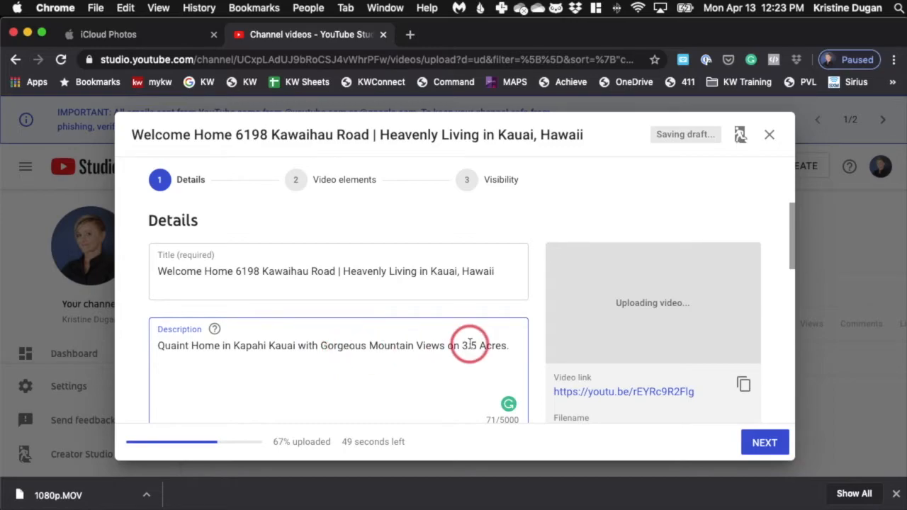
pyautogui.scroll(-4, 458, 366)
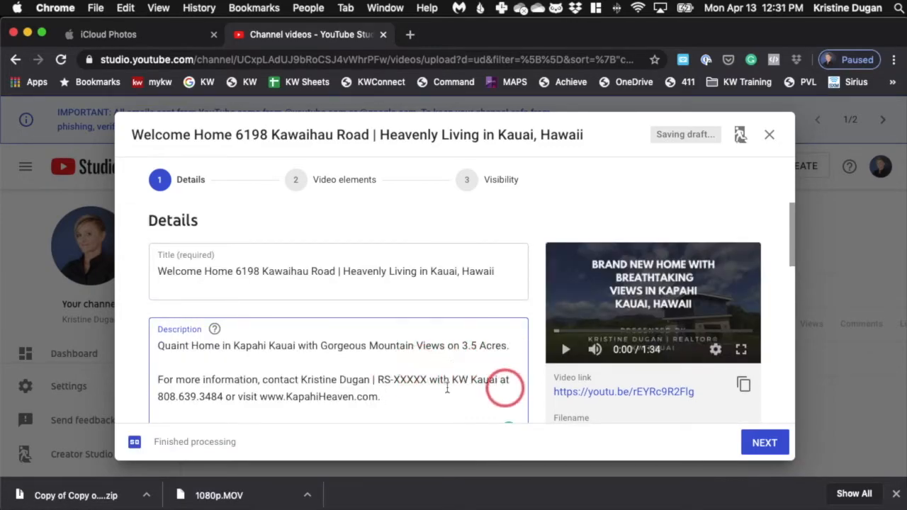
pyautogui.click(397, 401)
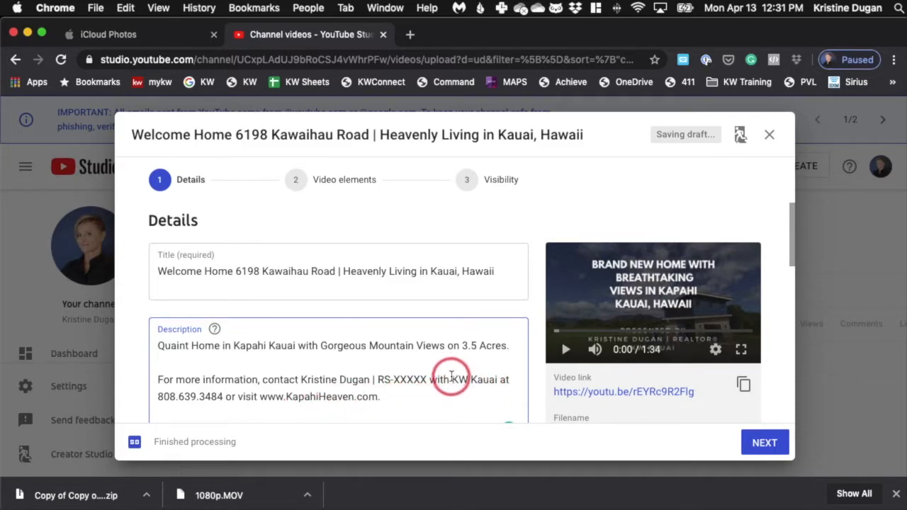
pyautogui.moveTo(235, 398); pyautogui.dragTo(161, 394)
pyautogui.press('BackSpace')
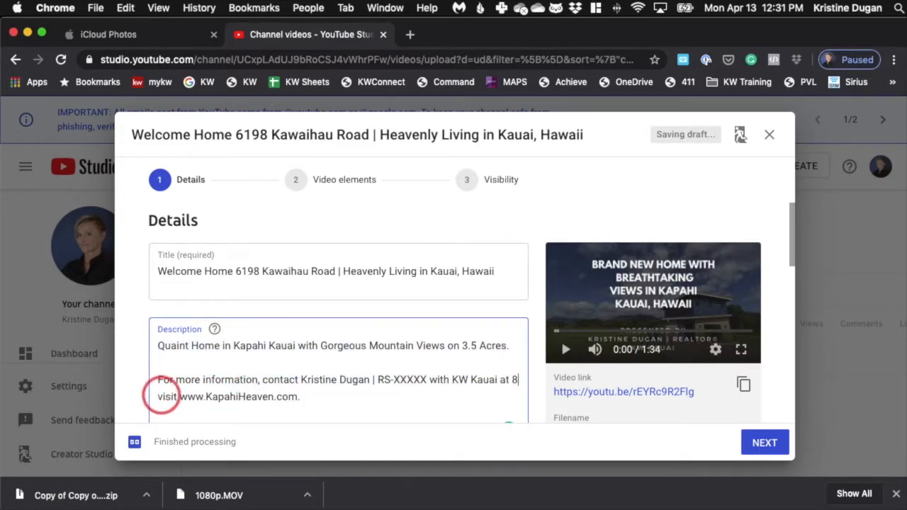
pyautogui.press('BackSpace')
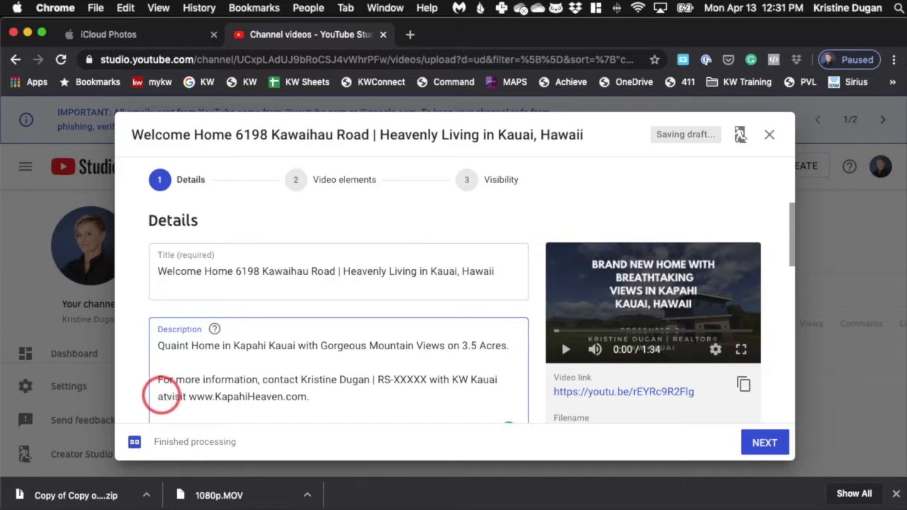
pyautogui.click(269, 406)
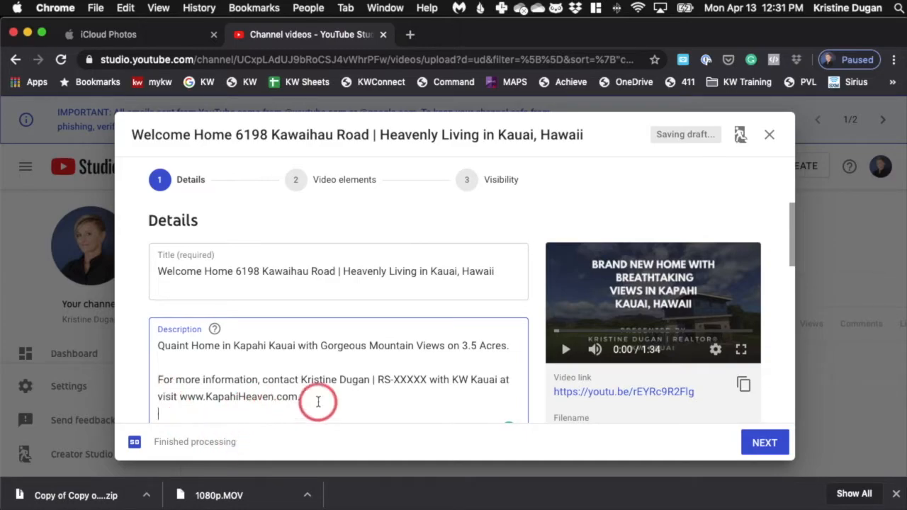
pyautogui.scroll(-1, 349, 398)
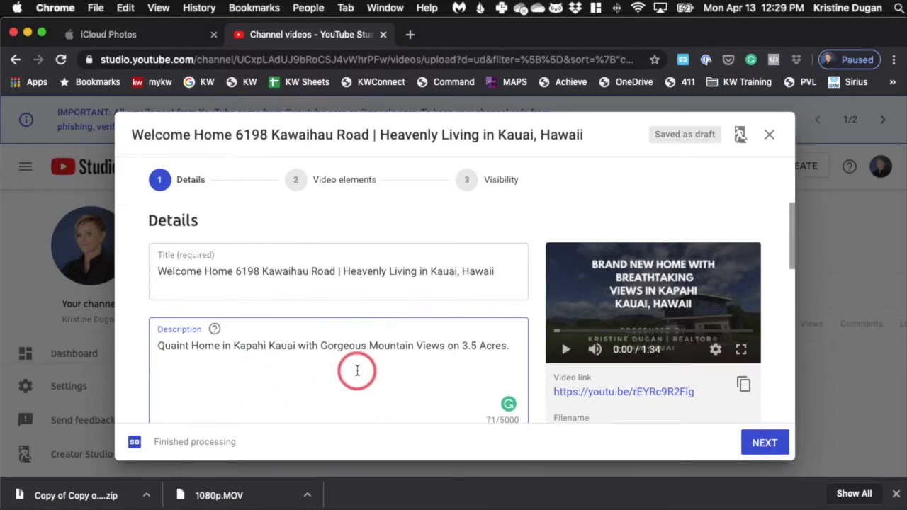
# Try the house exterior frame as the video thumbnail and switch back to the "Brand New Home" title frame
pyautogui.scroll(-4, 357, 372)
pyautogui.scroll(-2, 357, 372)
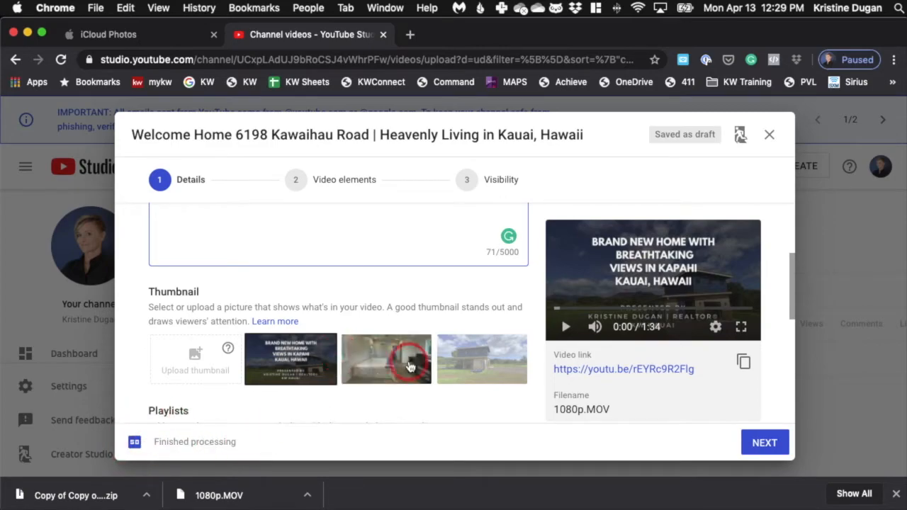
pyautogui.click(468, 367)
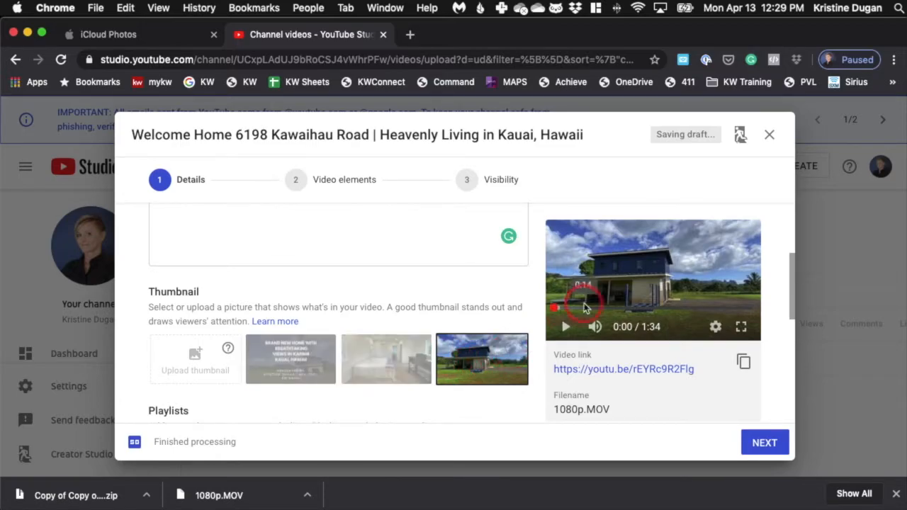
pyautogui.click(257, 371)
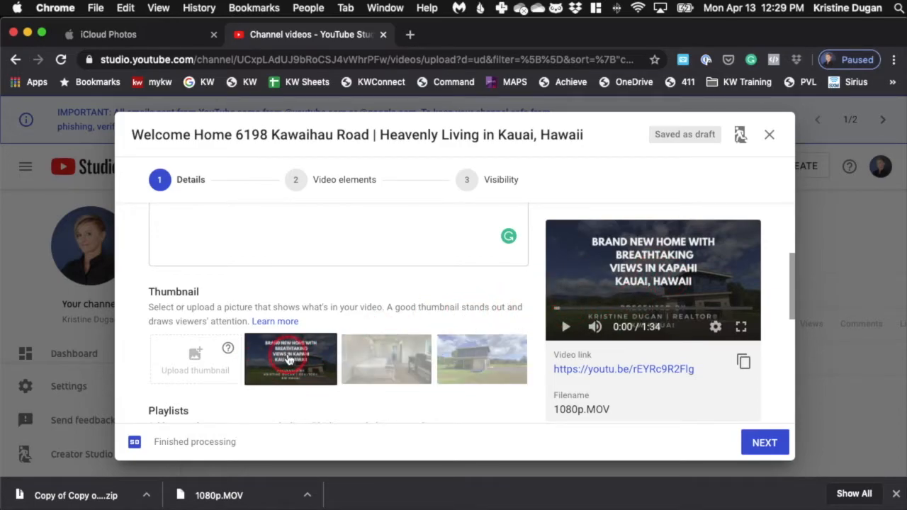
# Declare in the audience settings that the video is not made for kids
pyautogui.scroll(-4, 287, 360)
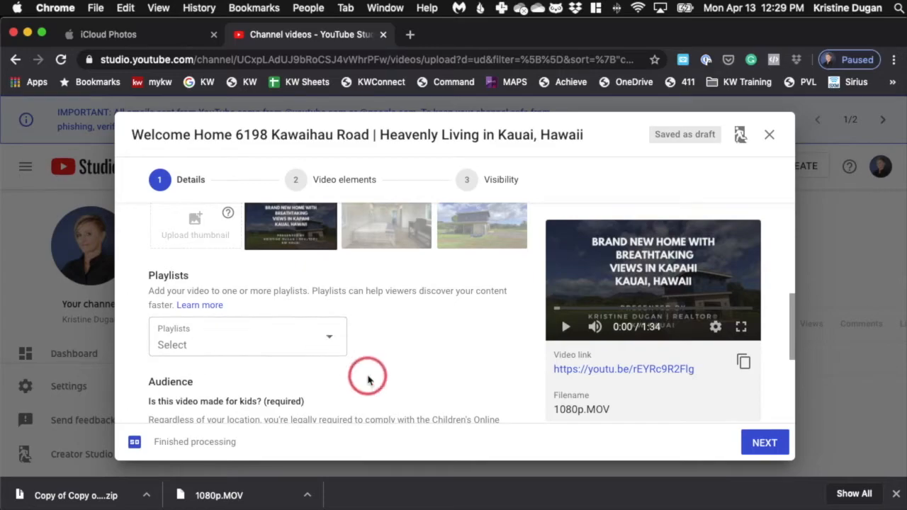
pyautogui.scroll(-4, 367, 380)
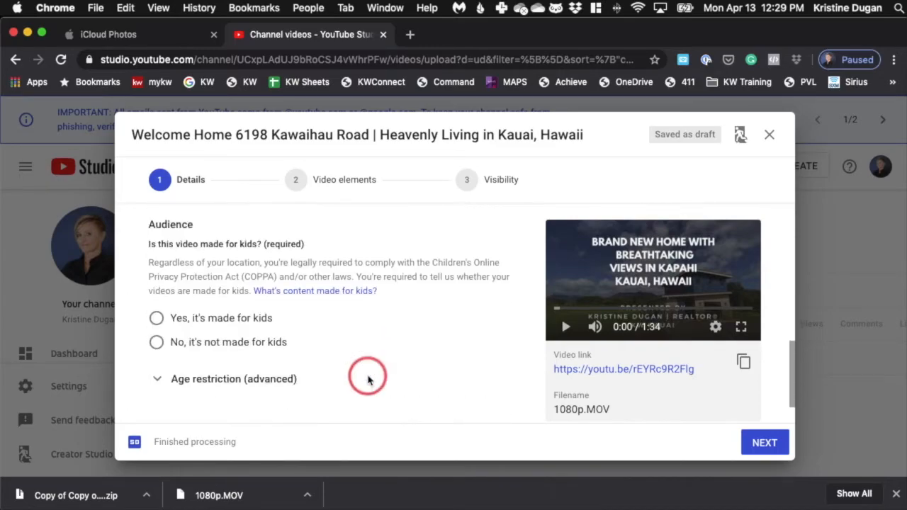
pyautogui.click(158, 346)
pyautogui.scroll(1, 316, 300)
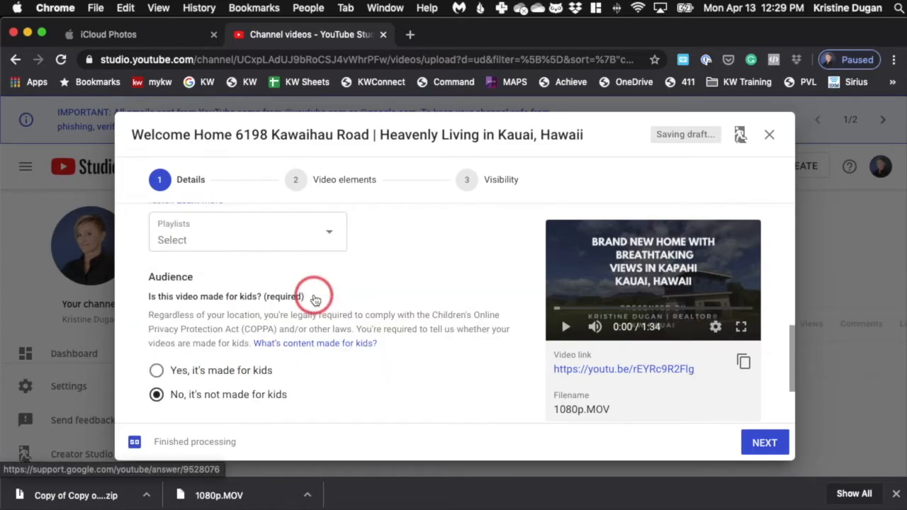
pyautogui.scroll(1, 315, 299)
pyautogui.click(203, 297)
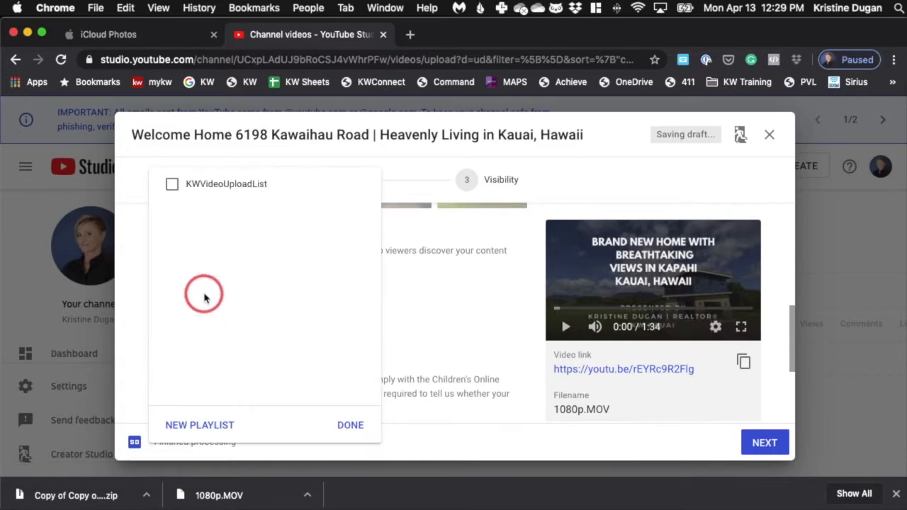
pyautogui.click(211, 426)
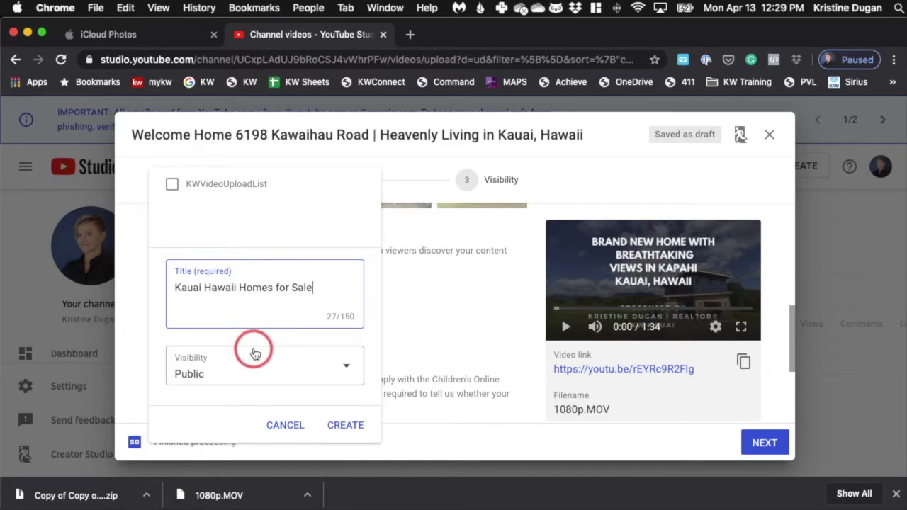
pyautogui.click(294, 426)
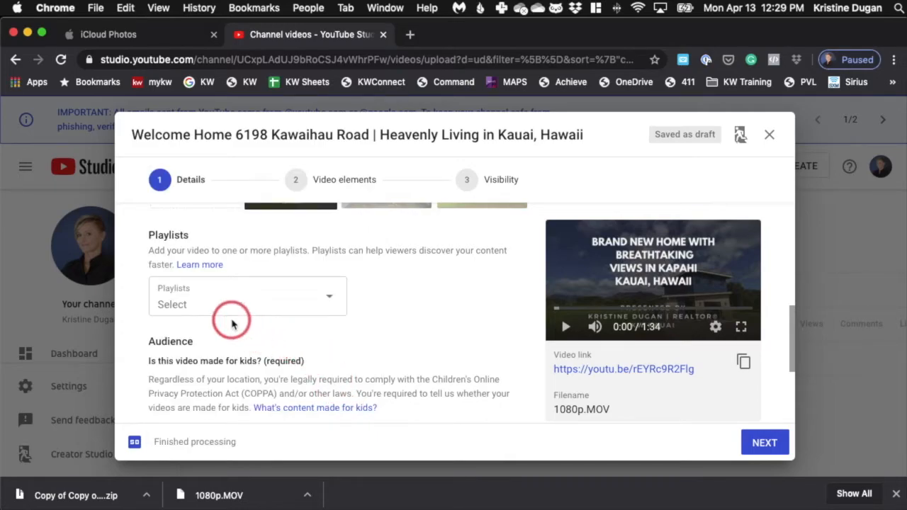
# Proceed from the video details to the visibility settings without adding an end screen or cards
pyautogui.scroll(-5, 262, 309)
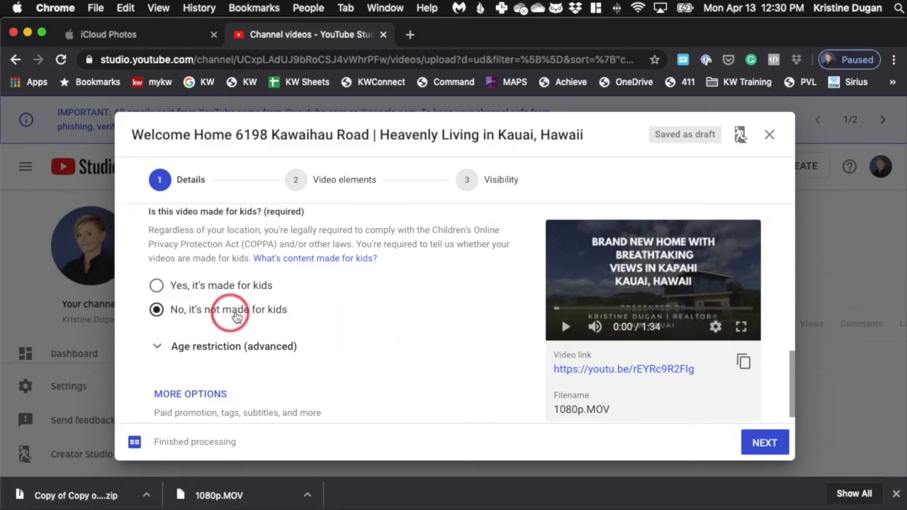
pyautogui.scroll(-1, 346, 368)
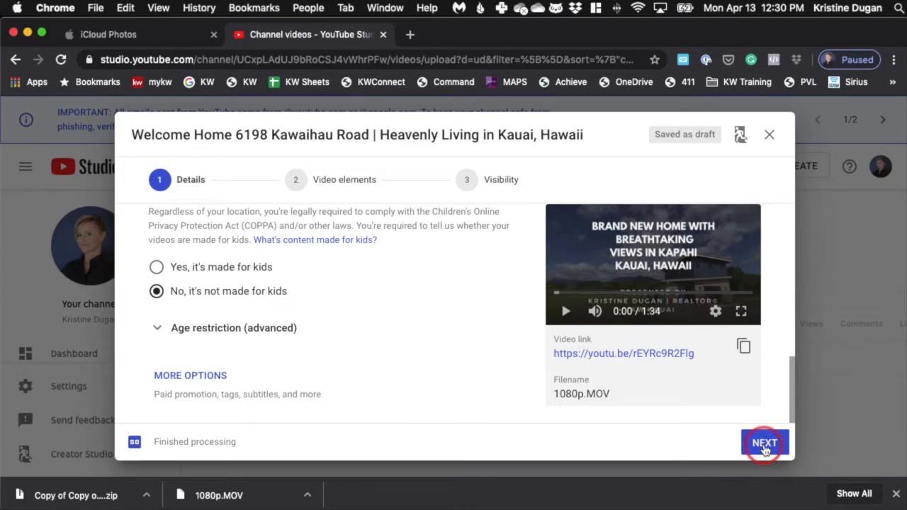
pyautogui.click(766, 446)
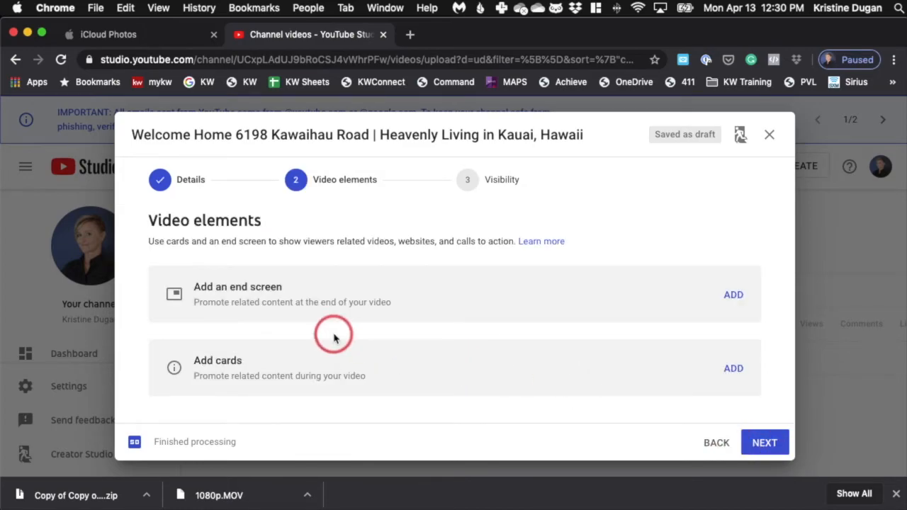
pyautogui.click(765, 442)
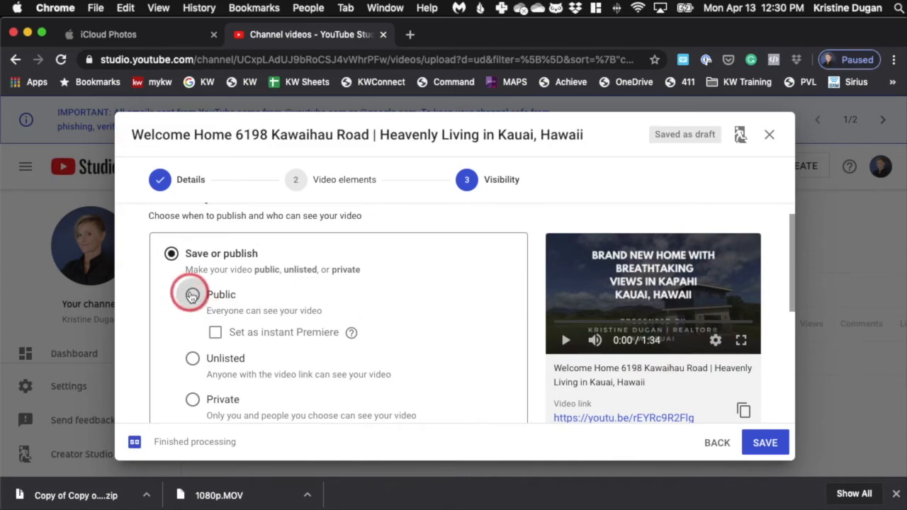
# Set the video's visibility to Unlisted and save it
pyautogui.click(192, 296)
pyautogui.click(192, 360)
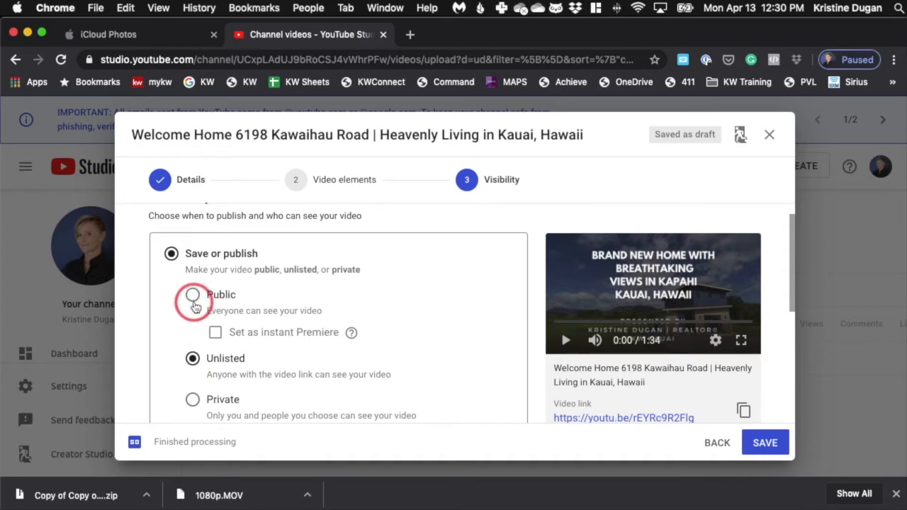
pyautogui.scroll(-5, 192, 334)
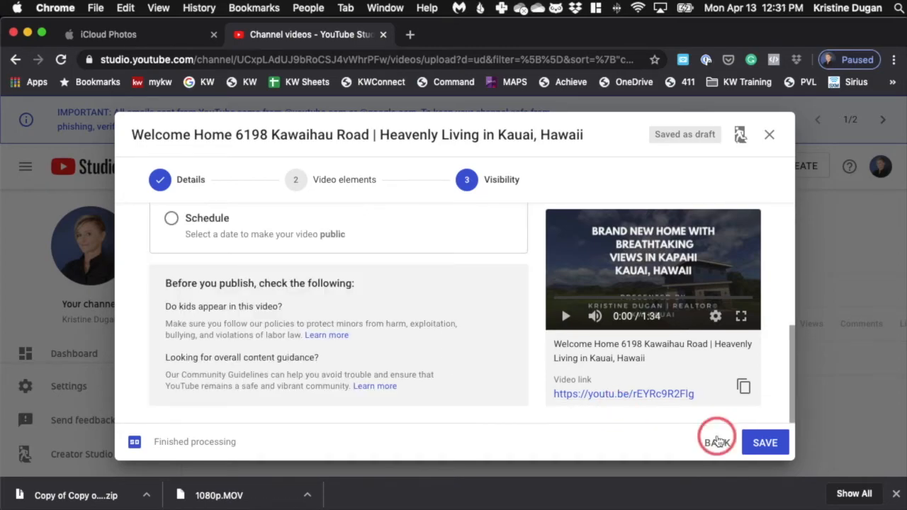
pyautogui.click(765, 445)
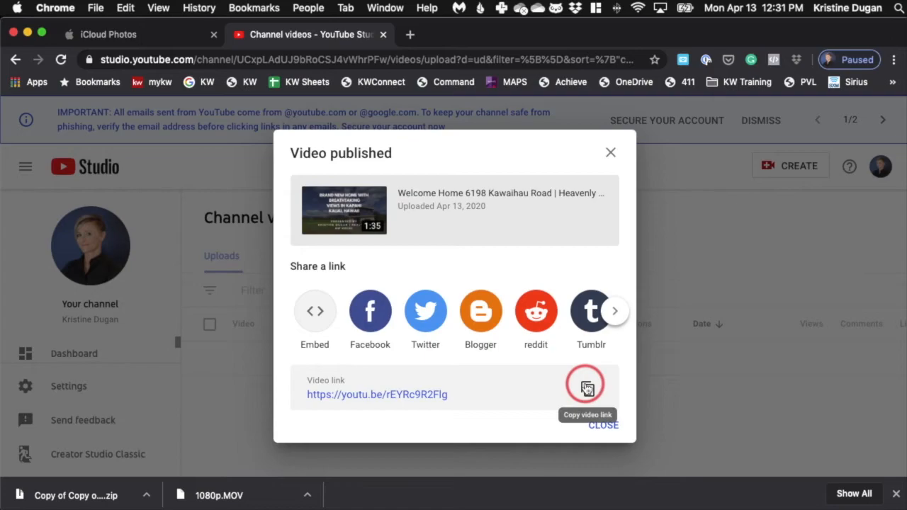
# Copy the published video's link and open it in a new browser tab
pyautogui.click(587, 389)
pyautogui.click(601, 426)
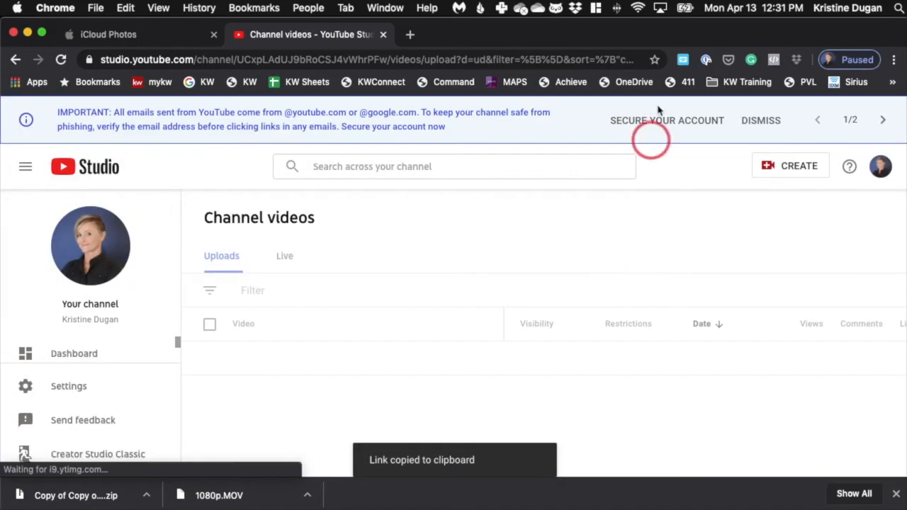
pyautogui.click(414, 35)
pyautogui.press('super+v')
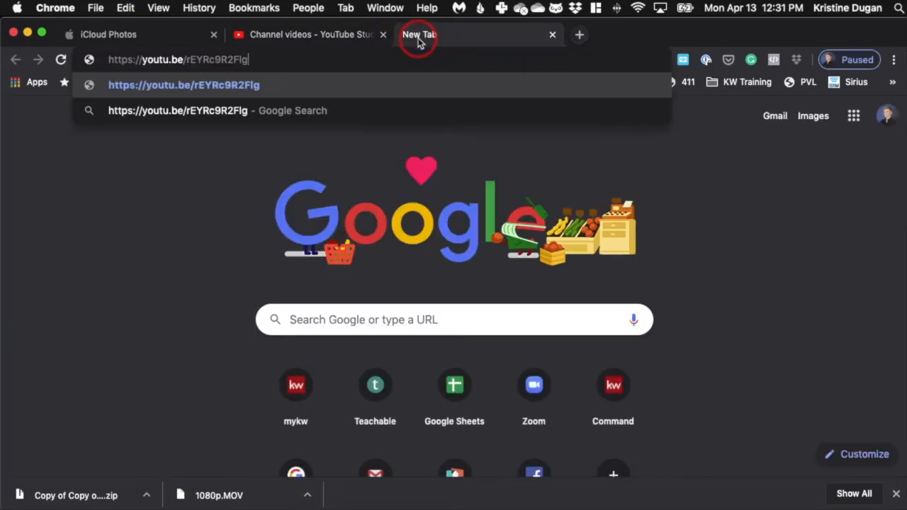
pyautogui.press('Return')
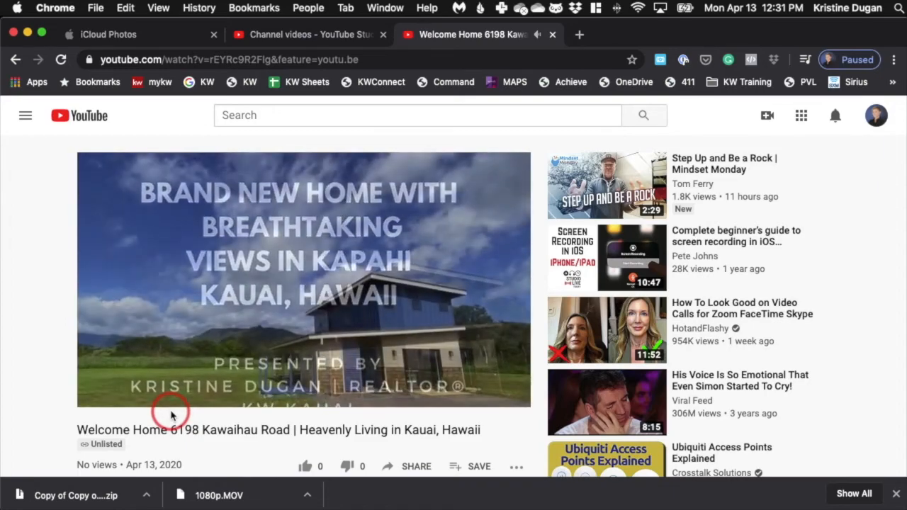
# Pause the video, expand its description and examine the text and the comments section on the watch page
pyautogui.click(102, 396)
pyautogui.scroll(-3, 269, 347)
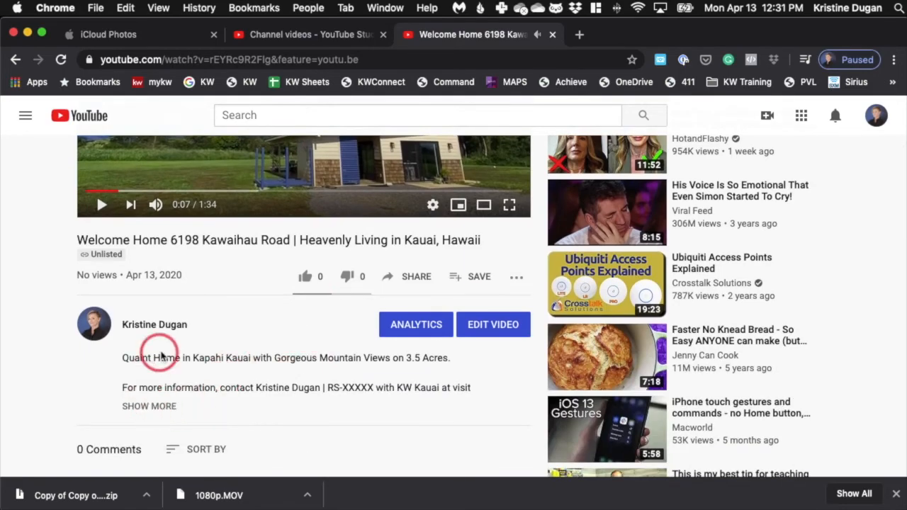
pyautogui.click(153, 406)
pyautogui.scroll(-2, 280, 419)
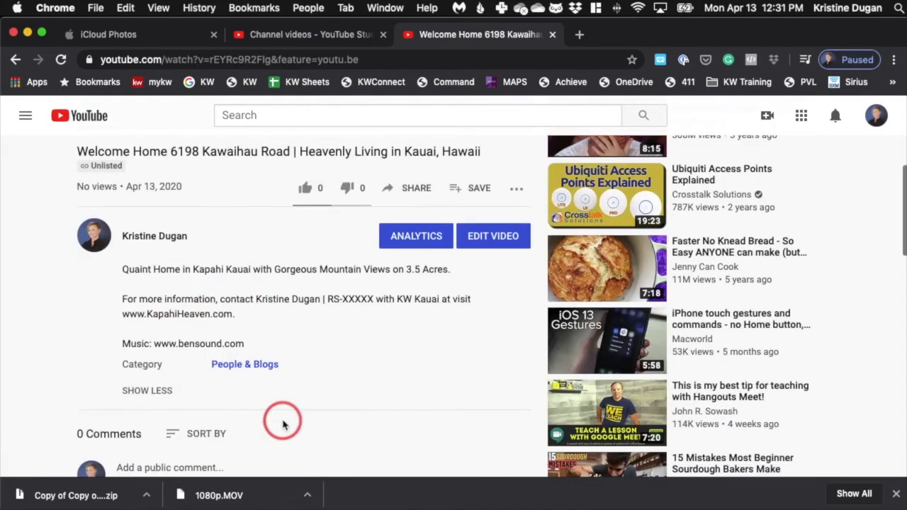
pyautogui.scroll(-2, 364, 391)
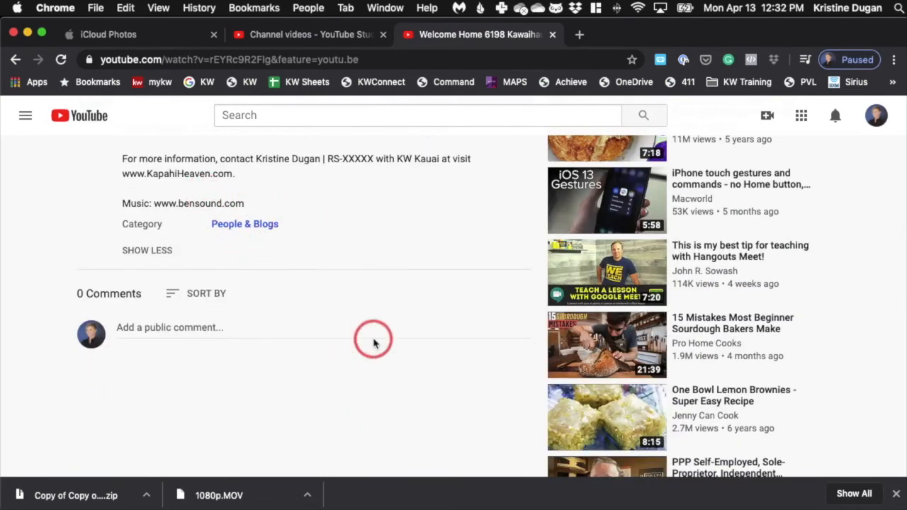
pyautogui.scroll(-2, 373, 340)
pyautogui.scroll(4, 373, 343)
pyautogui.scroll(2, 373, 343)
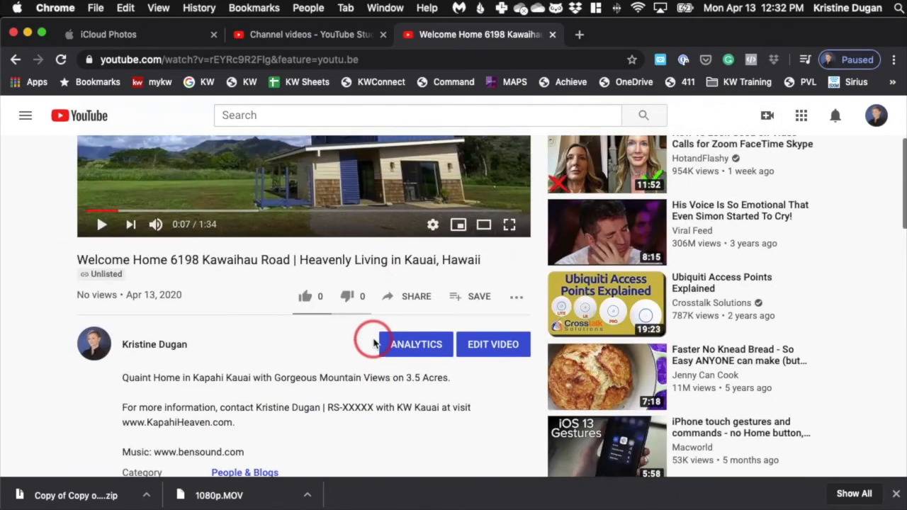
# Copy the video's link from its sharing options and return to the video player
pyautogui.click(419, 299)
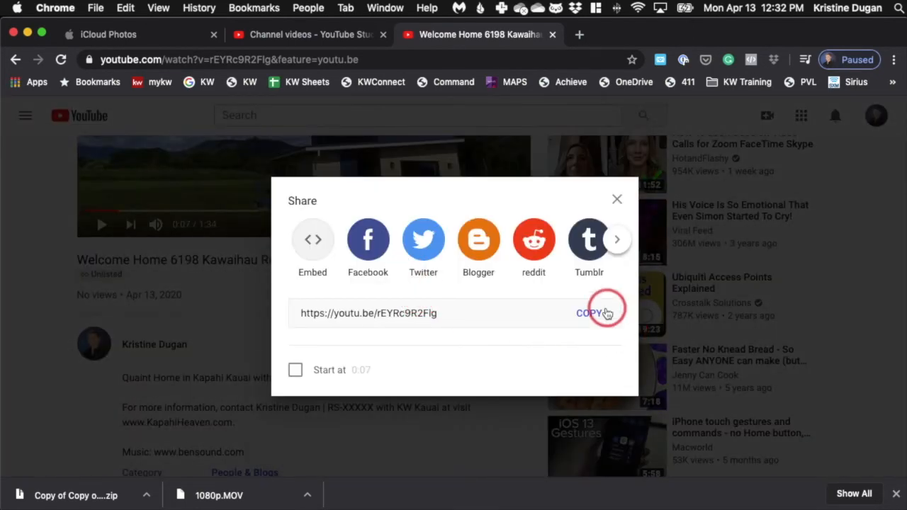
pyautogui.click(591, 313)
pyautogui.click(618, 207)
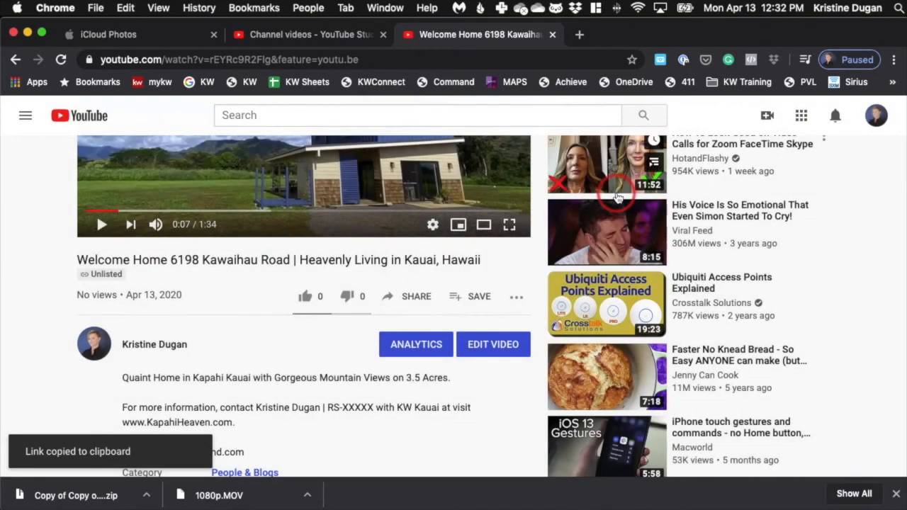
pyautogui.scroll(3, 417, 301)
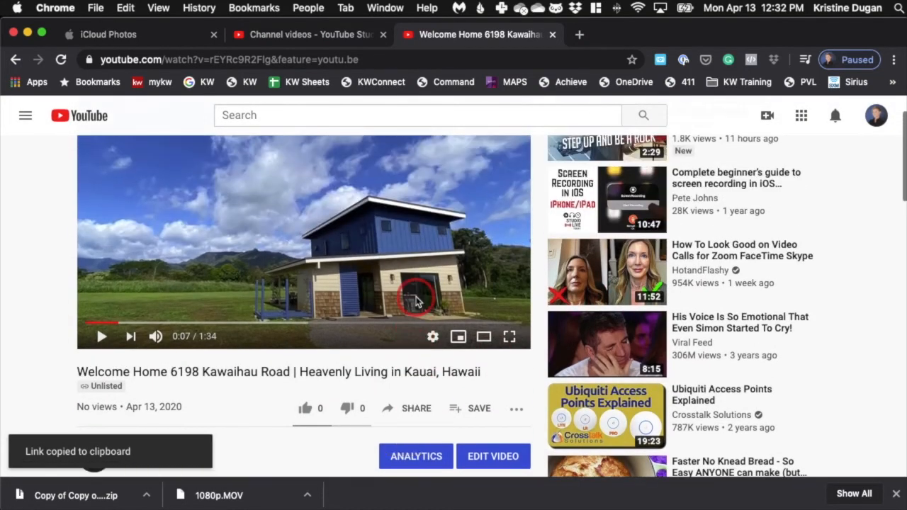